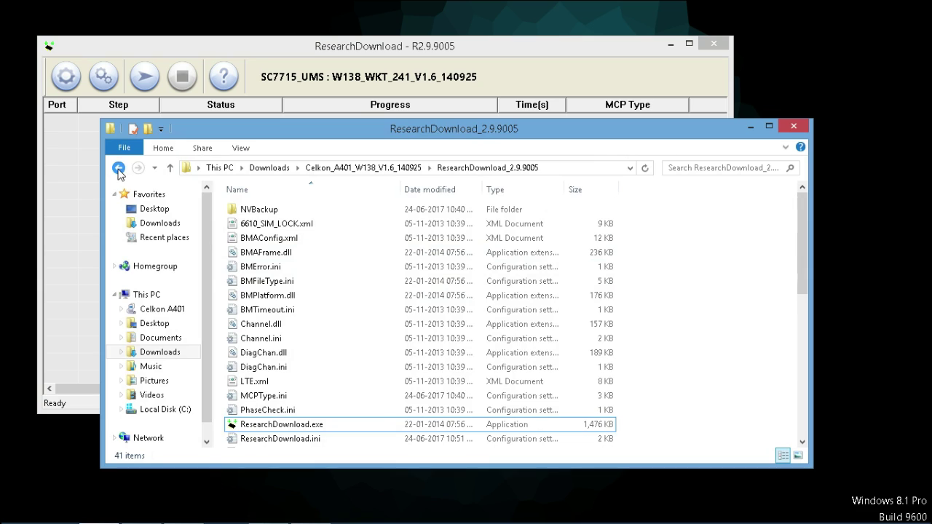
Browse to the Firmware folder inside "Celkon A401 W138 WKT 241 V1.6 14-09-25" to locate the PAC file, and return to ResearchDownload
click(284, 211)
double_click(283, 214)
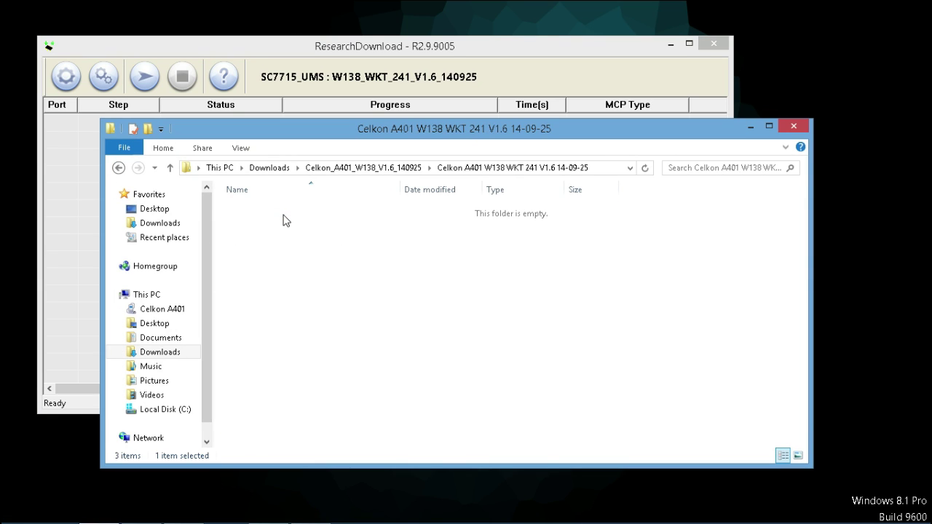
double_click(284, 220)
drag(606, 238, 255, 210)
click(420, 311)
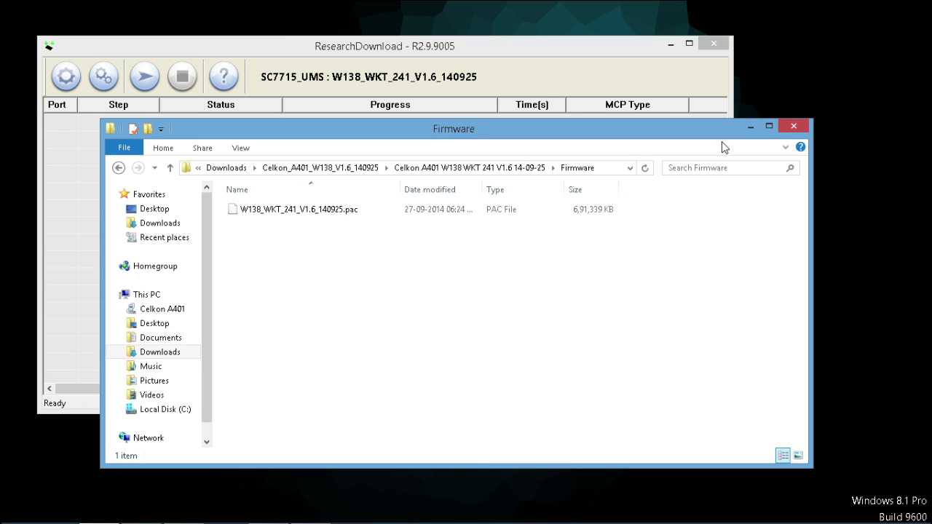
click(751, 128)
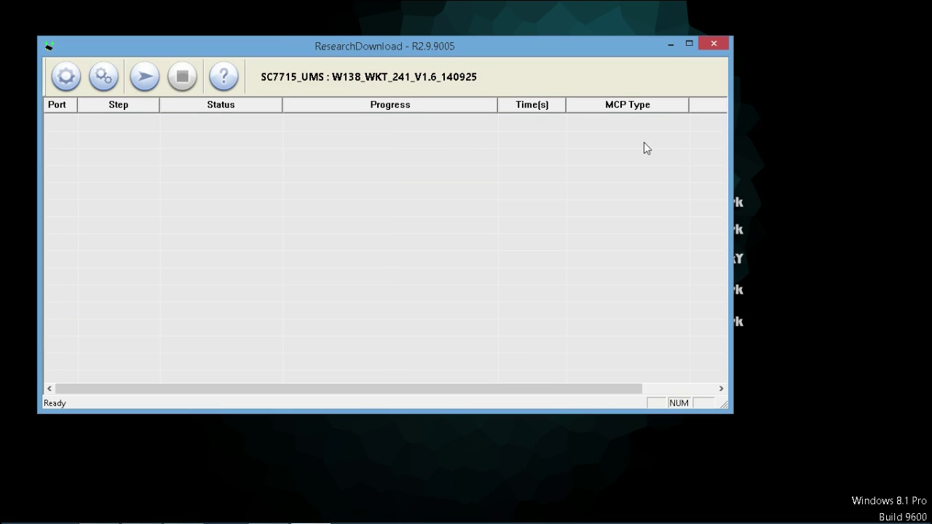
drag(459, 56, 515, 84)
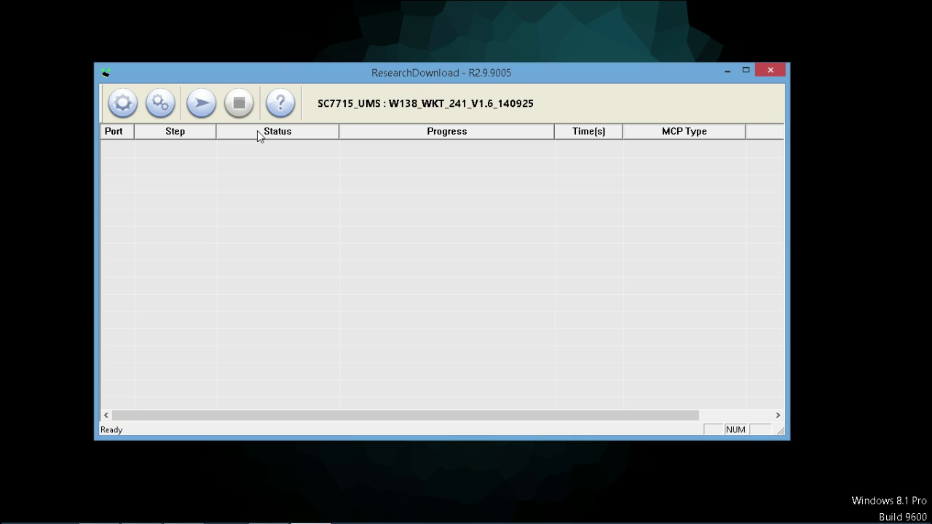
click(122, 103)
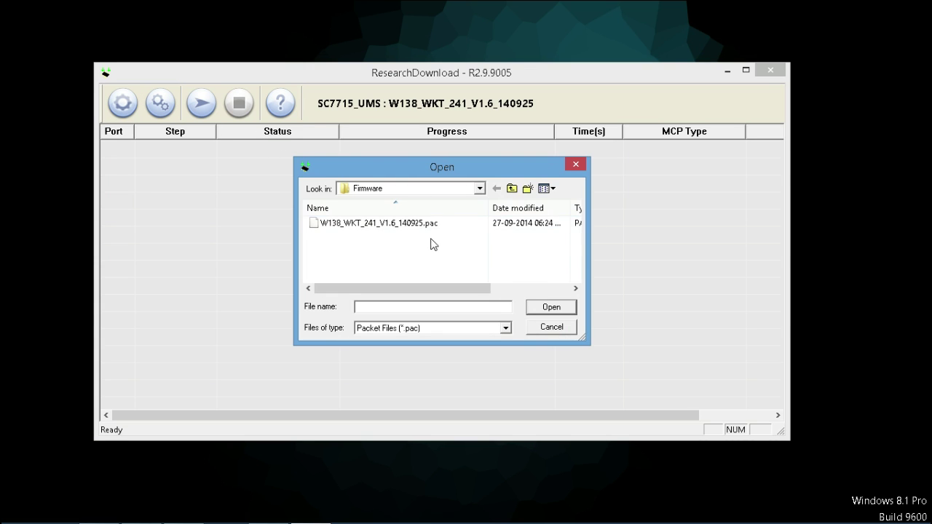
click(422, 225)
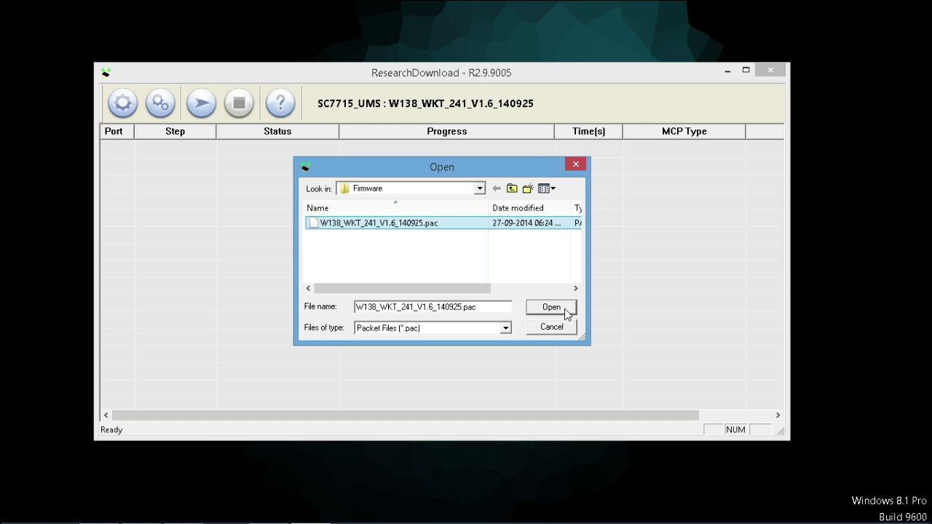
click(557, 332)
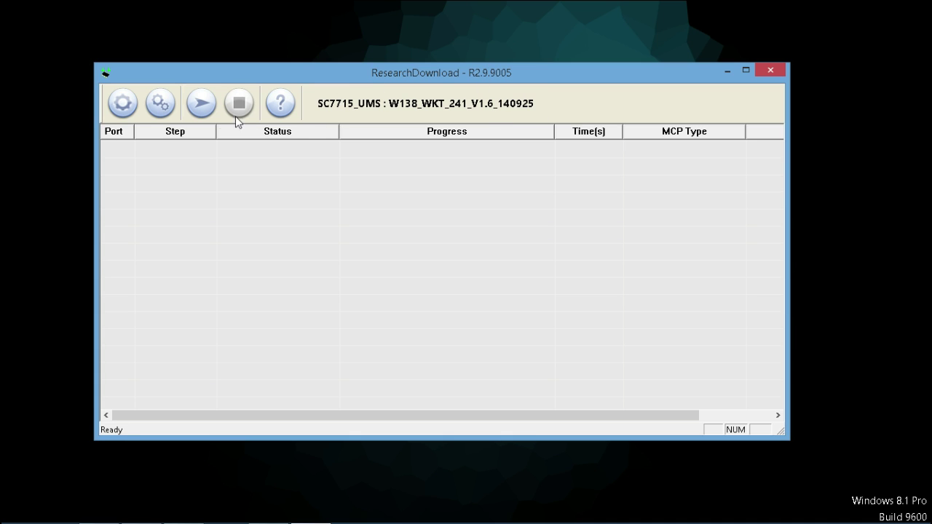
Copy the SPL_LOADER file path from the download settings and close the settings without changing them
click(162, 111)
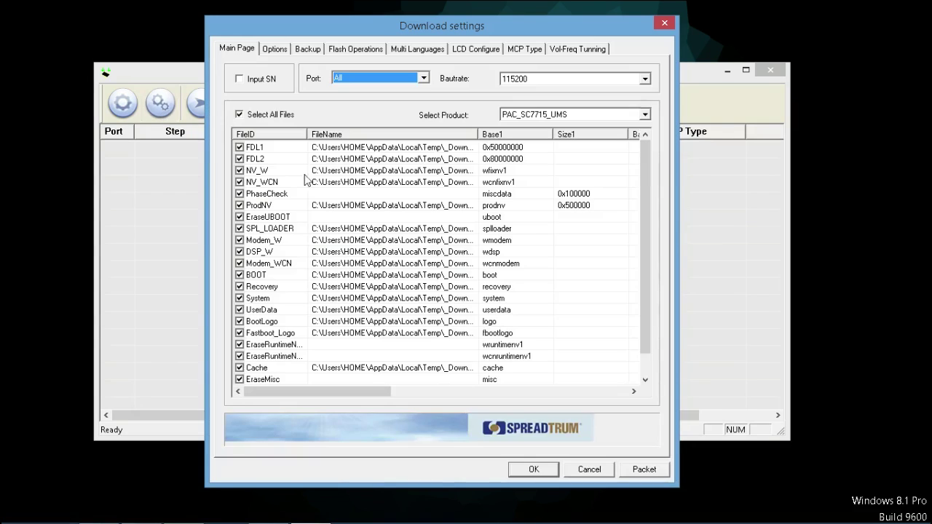
double_click(380, 228)
right_click(380, 228)
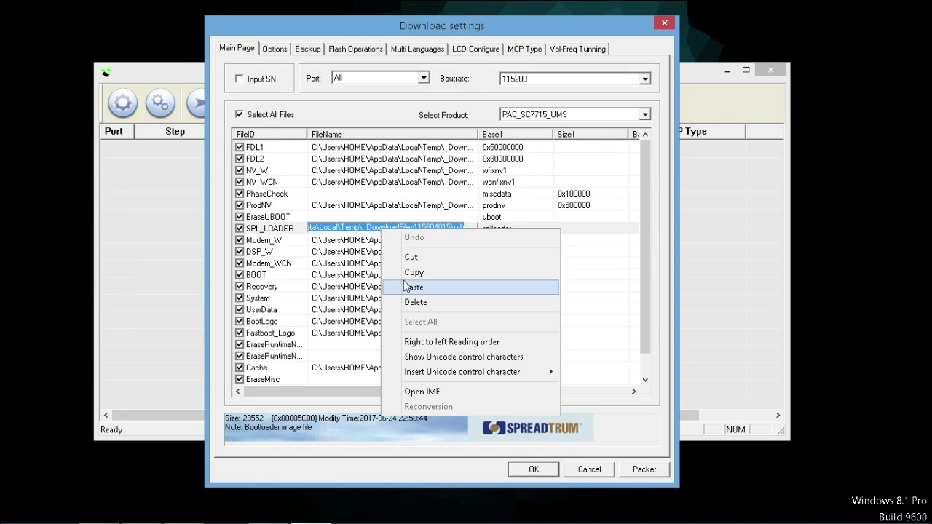
click(408, 276)
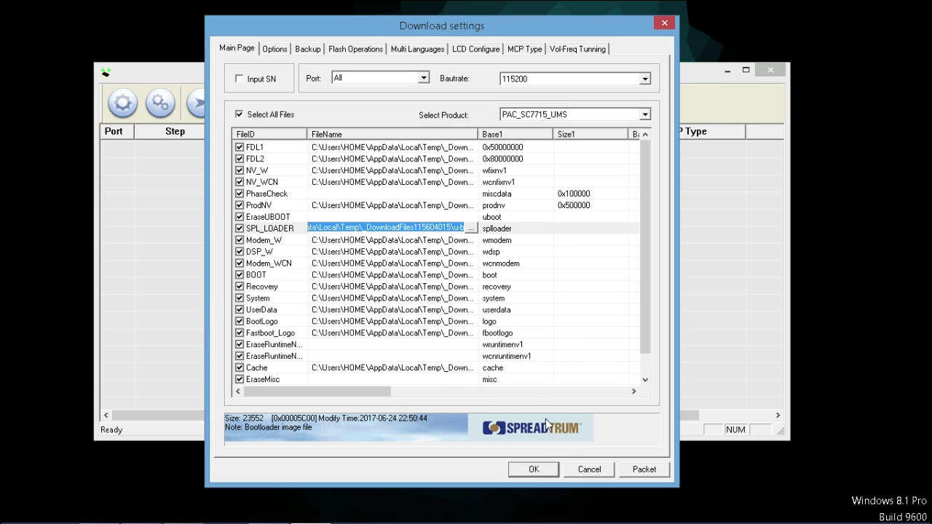
click(575, 472)
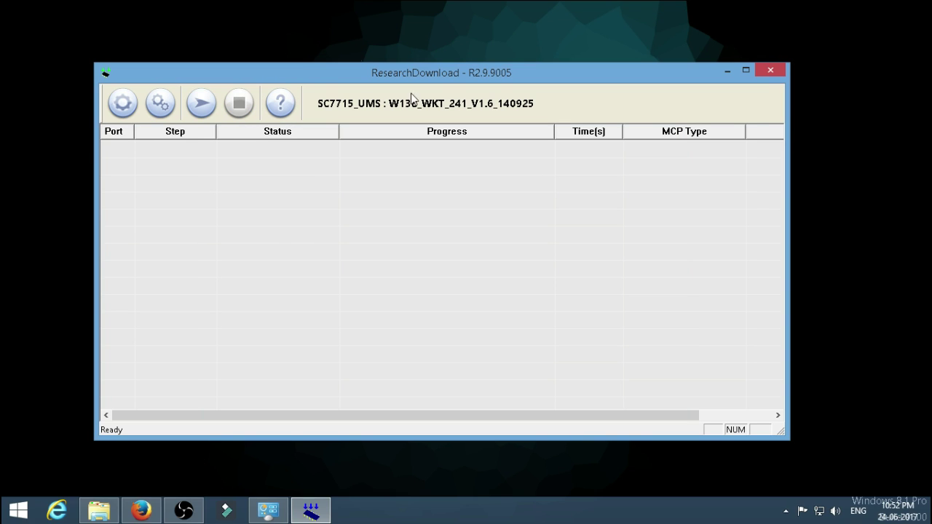
Switch to the Firmware folder window in File Explorer, maximize it, and replace its address with the copied SPL_LOADER path
click(111, 512)
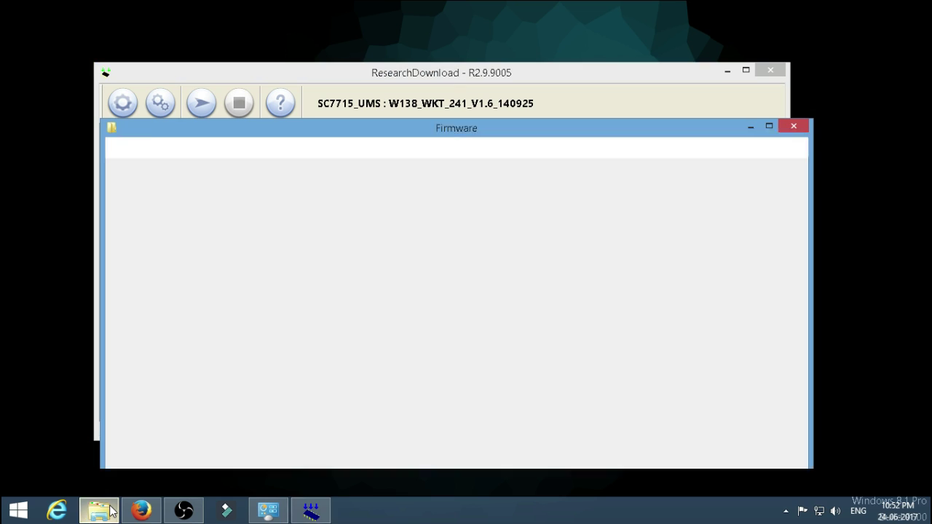
click(769, 127)
click(576, 45)
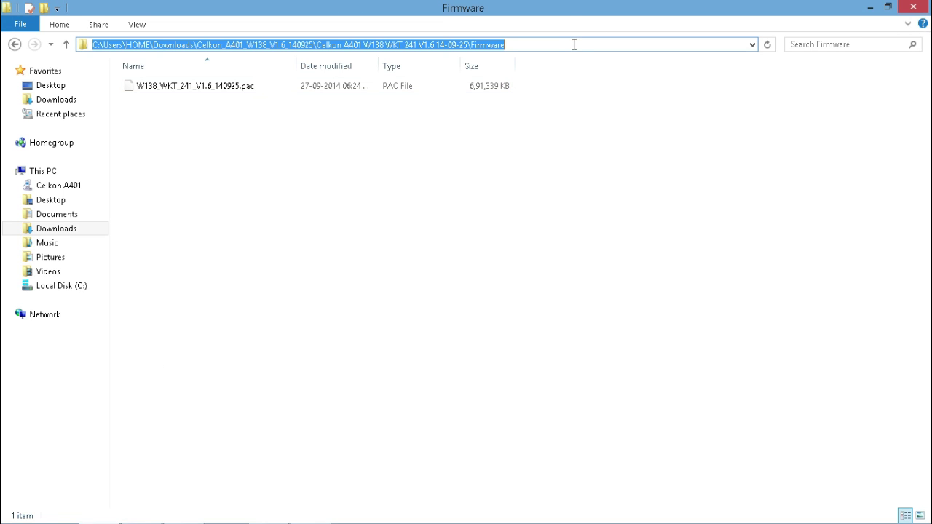
right_click(521, 44)
click(564, 107)
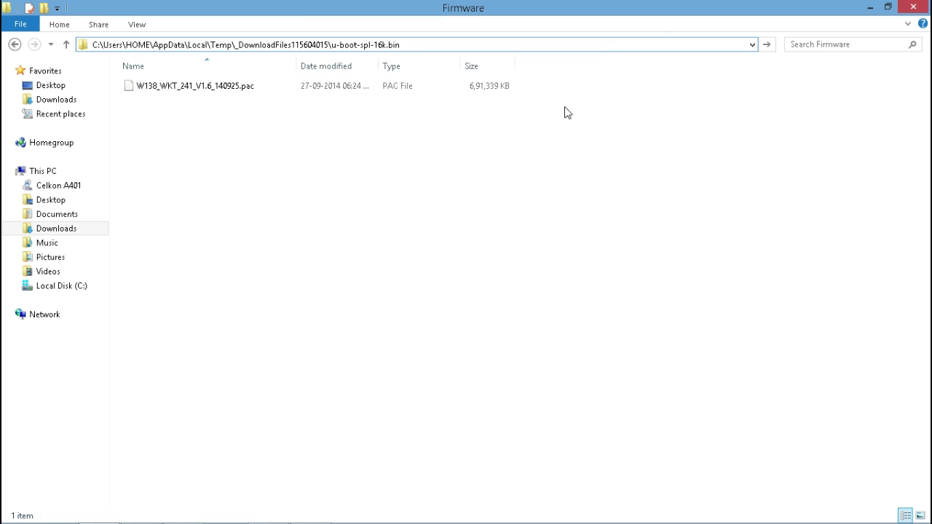
Remove the file name u-boot-spl-16k.bin from the pasted path and go to the _DownloadFiles115604015 folder
drag(415, 44, 331, 44)
click(405, 44)
drag(405, 45, 331, 45)
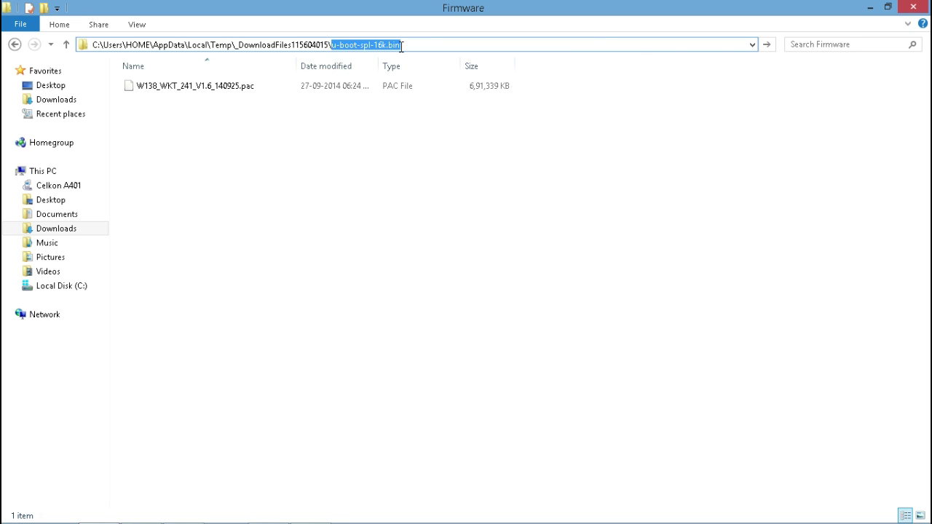
key(BackSpace)
key(Return)
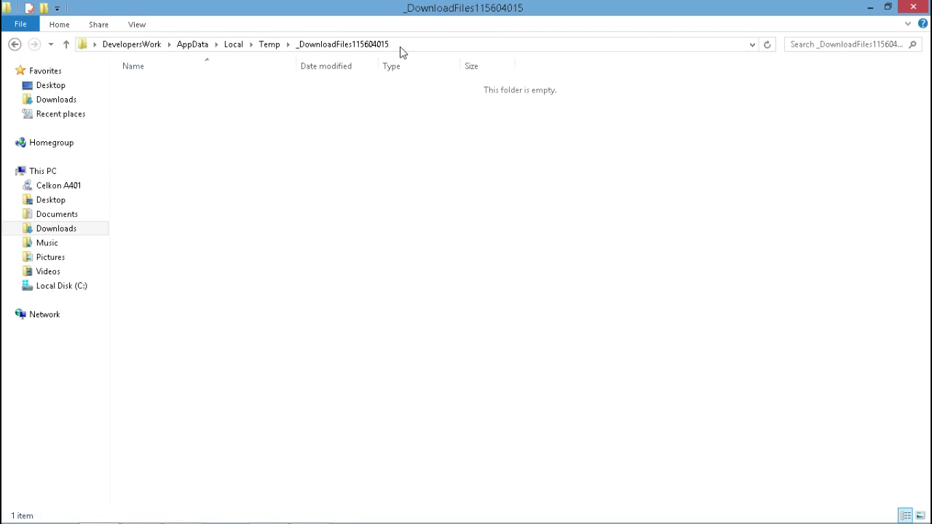
Copy all the extracted firmware files in the _DownloadFiles115604015 folder
drag(211, 380, 202, 73)
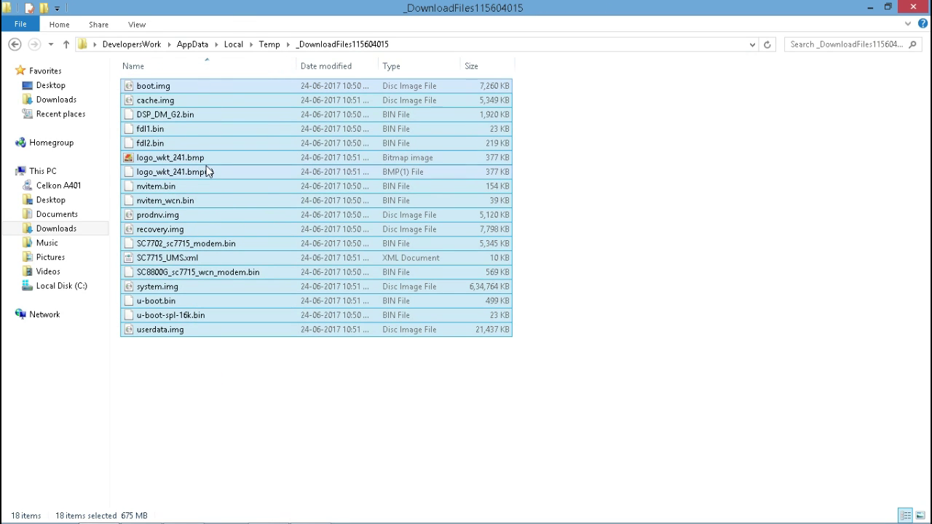
right_click(207, 168)
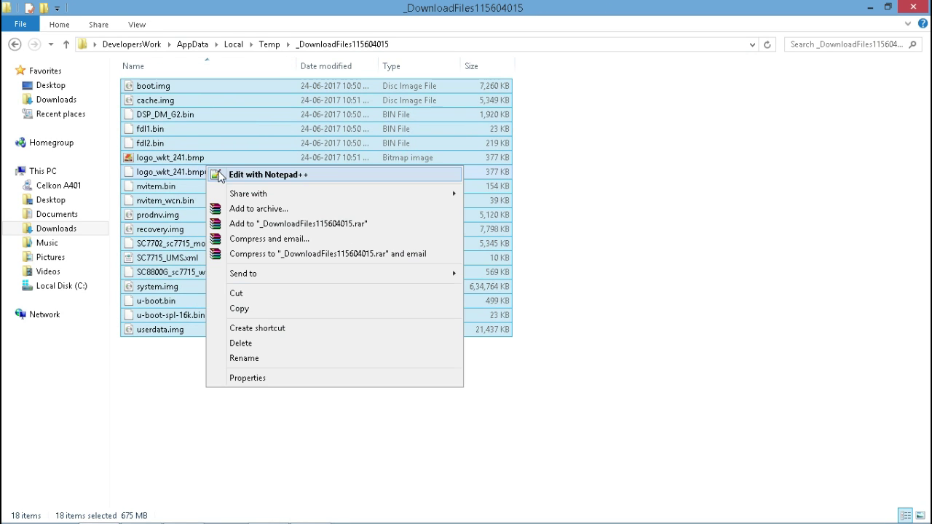
click(252, 311)
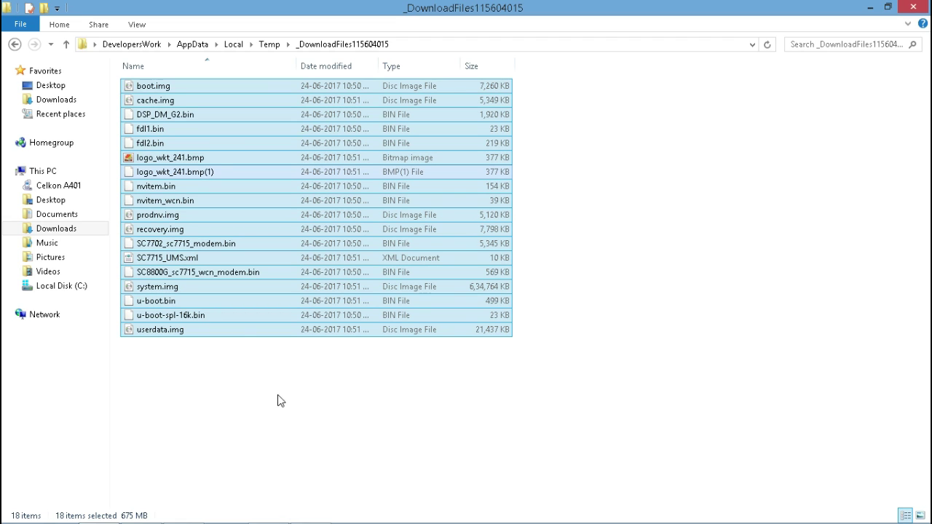
right_click(283, 224)
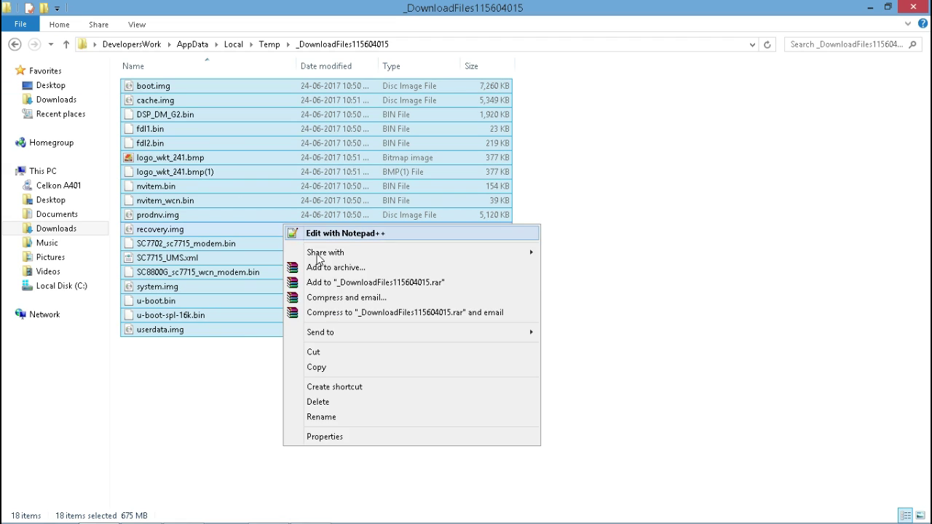
click(333, 367)
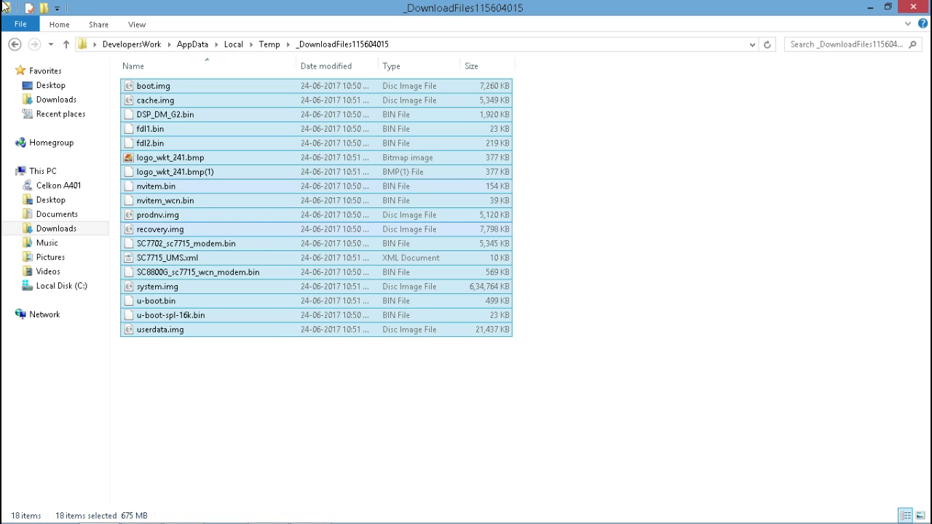
Return to the Firmware folder that holds W138_WKT_241_V1.6_140925.pac and paste the copied files there
click(14, 43)
click(15, 43)
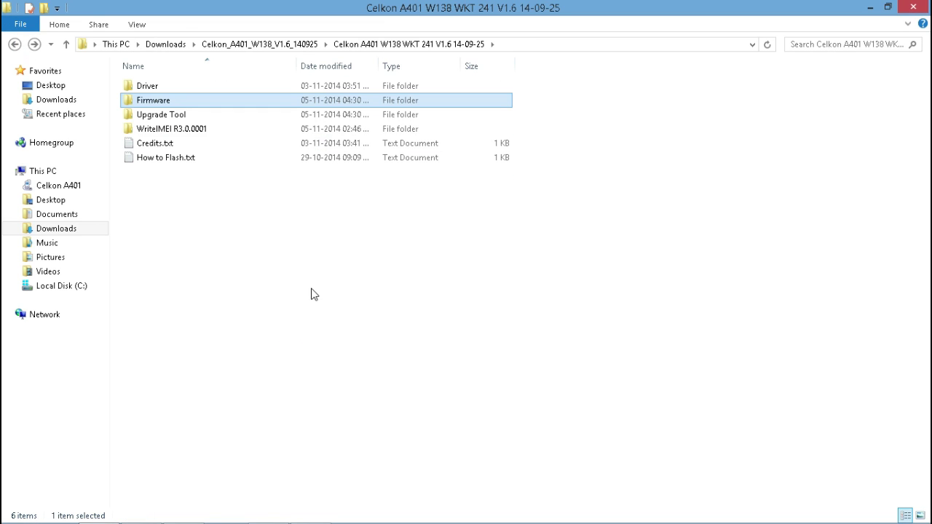
double_click(151, 102)
right_click(189, 189)
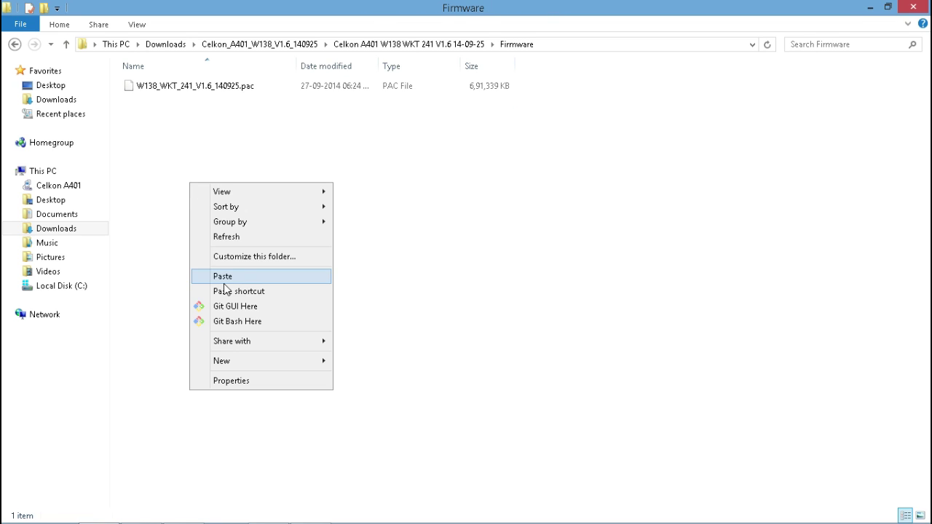
click(226, 274)
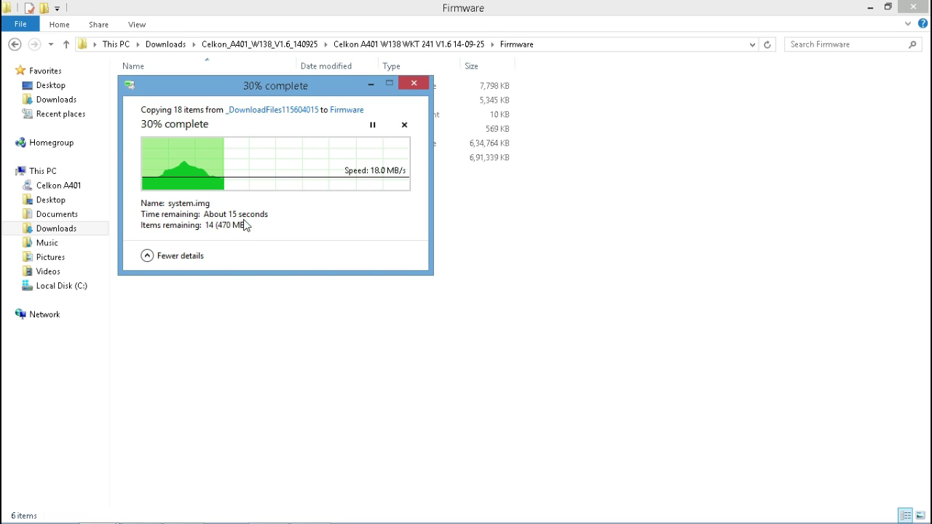
Minimize the copy progress and Firmware folder windows and bring ResearchDownload back to the front
click(371, 85)
click(871, 7)
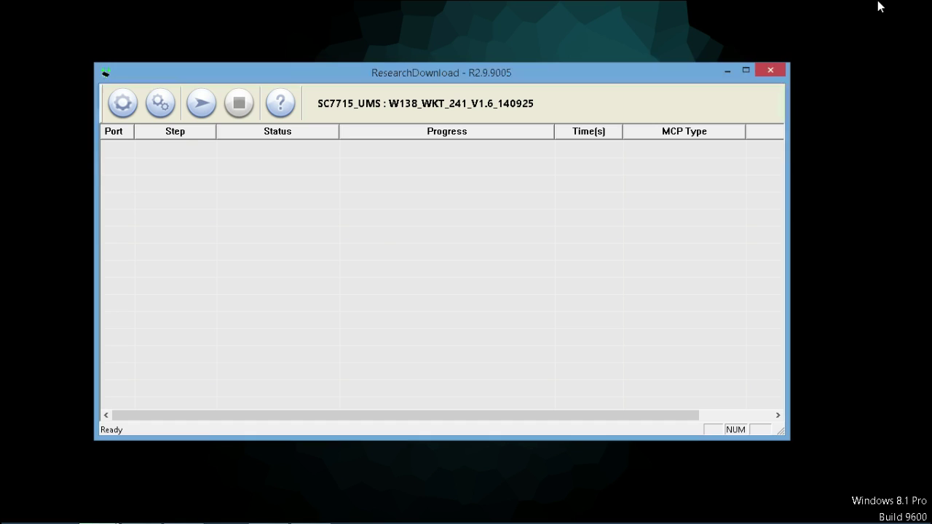
click(739, 72)
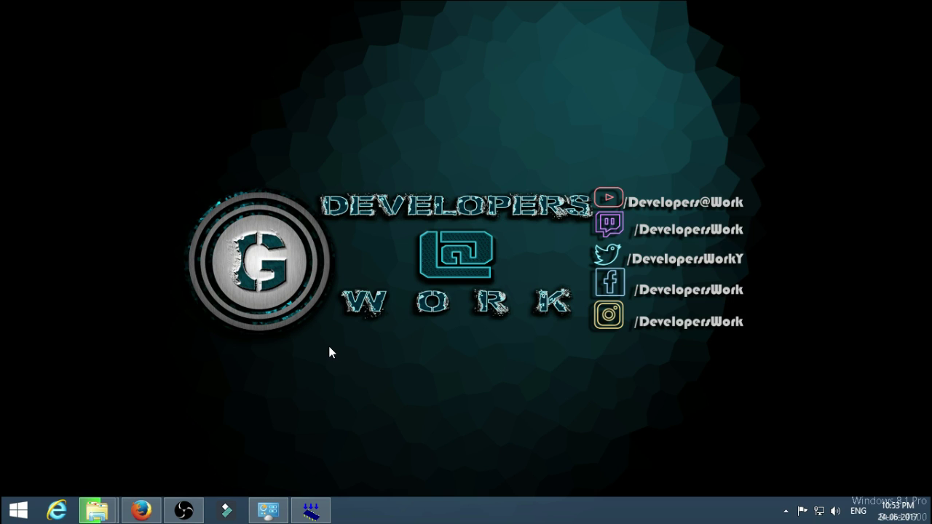
click(312, 510)
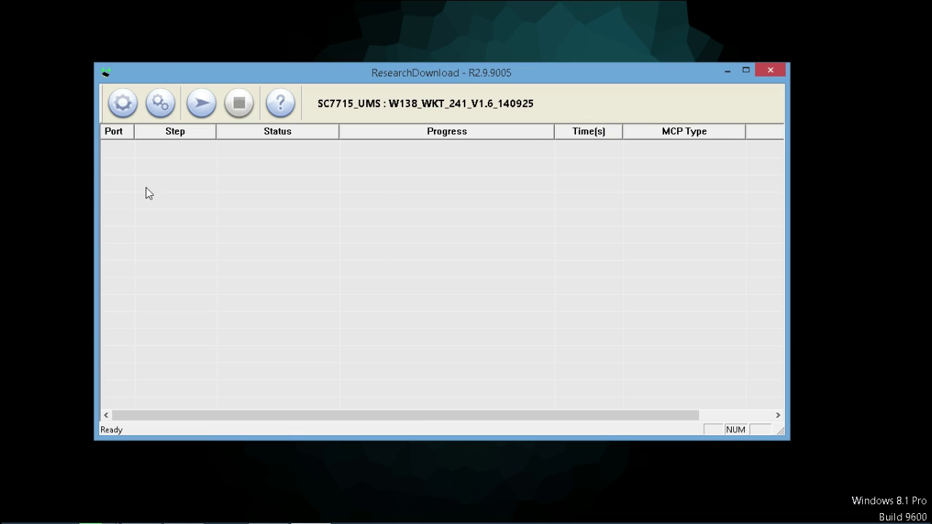